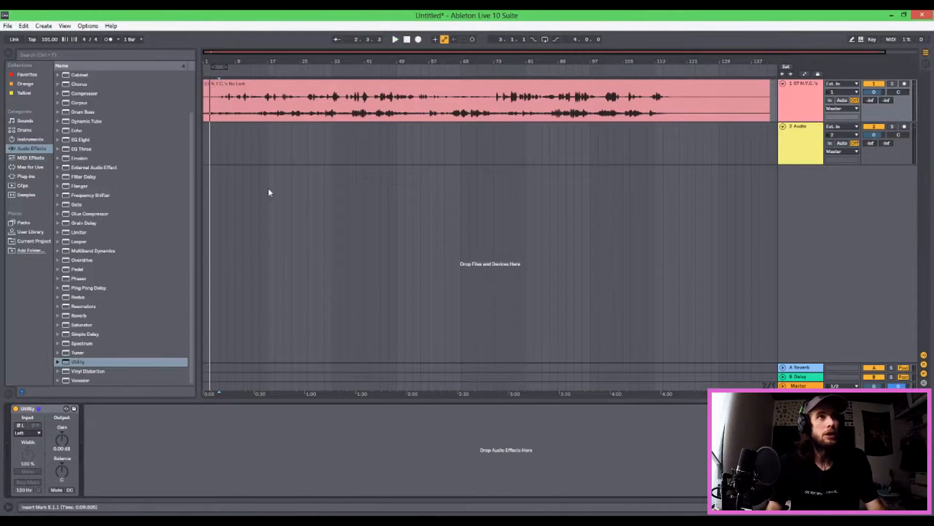
# - Audition the N.Y.C.'s No Lark sample on the first track from bar 7 and bar 15
pyautogui.click(230, 107)
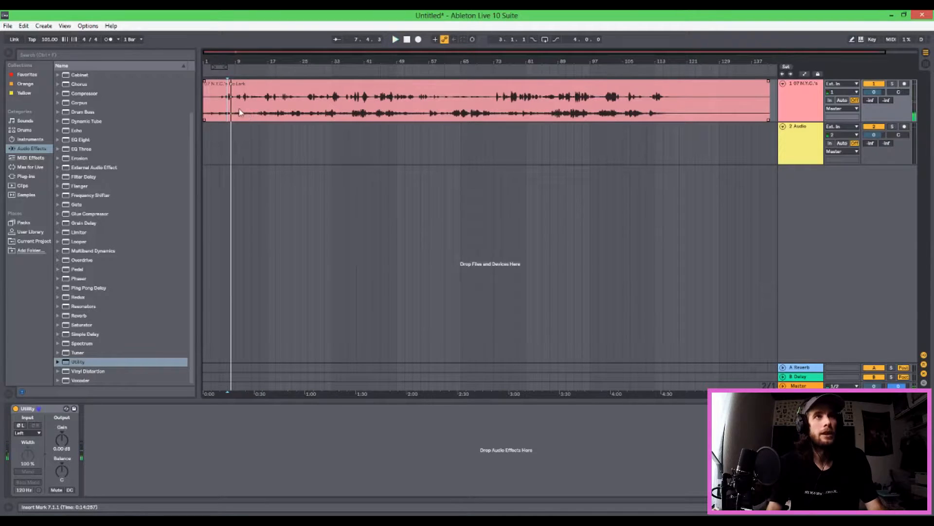
pyautogui.click(245, 111)
pyautogui.press('space')
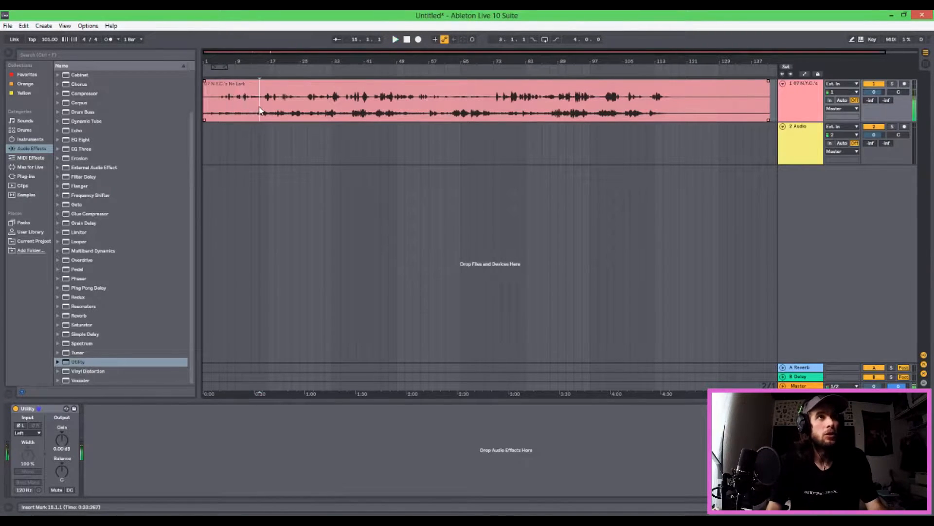
pyautogui.press('space')
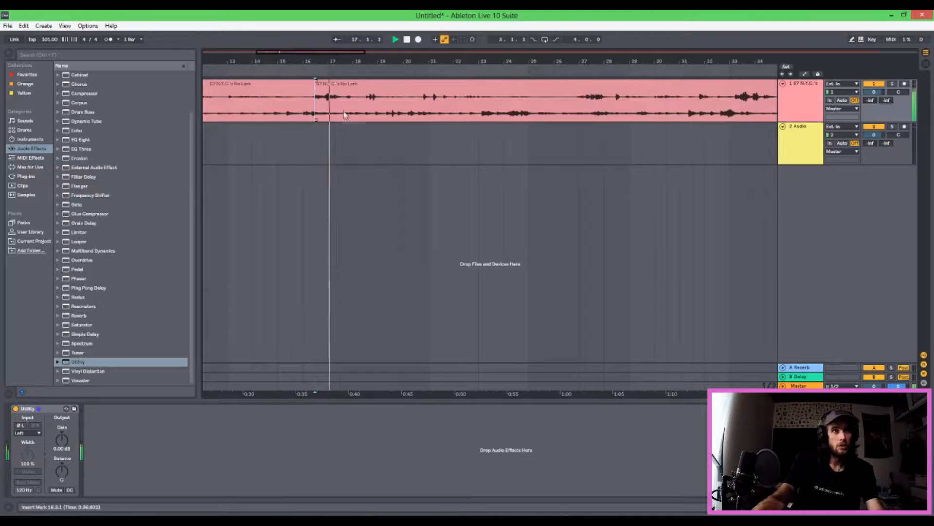
# - Split the sample clip around the passage from about bar 16 to bar 20
pyautogui.moveTo(315, 107); pyautogui.dragTo(399, 105)
pyautogui.hotkey('ctrl', 'e')
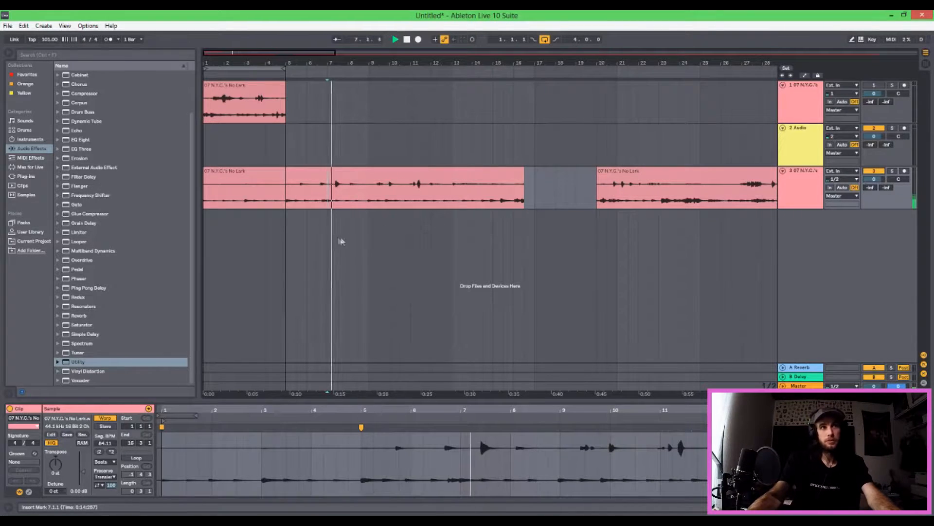
# - Move the two-bar clip at bar 25 from the third track down to the fourth track
pyautogui.click(437, 185)
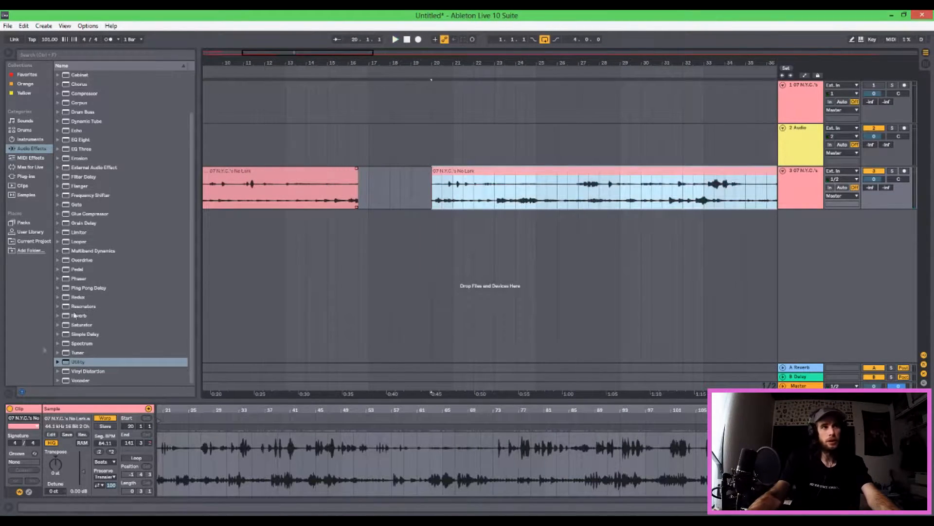
pyautogui.click(796, 201)
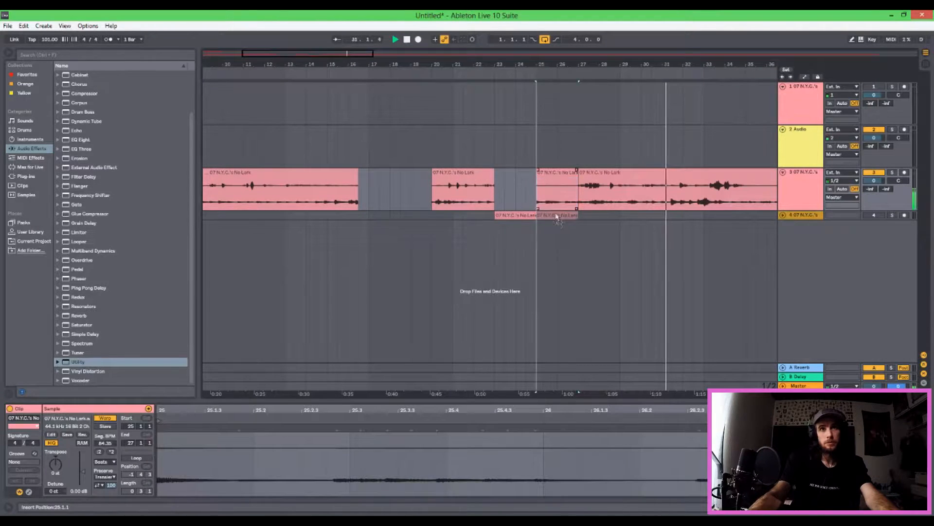
pyautogui.moveTo(558, 190); pyautogui.dragTo(557, 215)
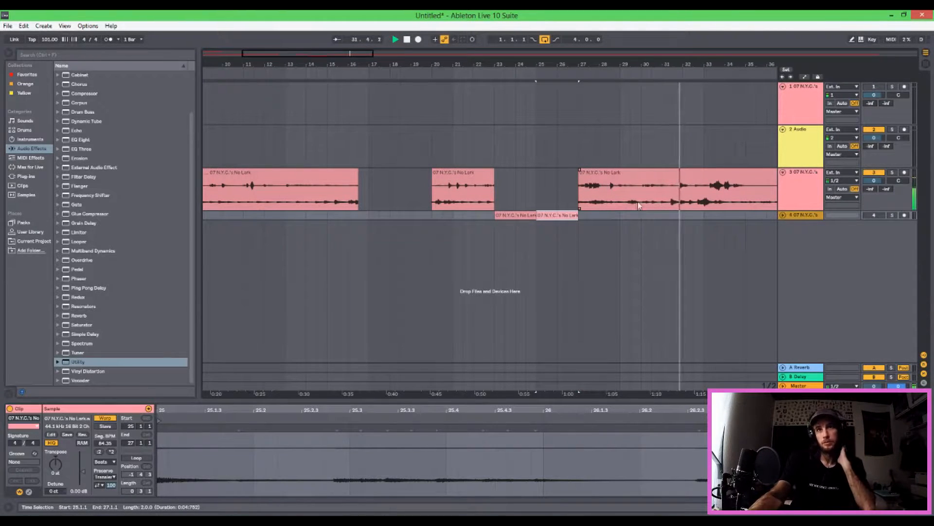
# - Stop playback and trim the third track's clip that begins at bar 27 so it starts at about bar 31
pyautogui.moveTo(682, 65); pyautogui.dragTo(634, 210)
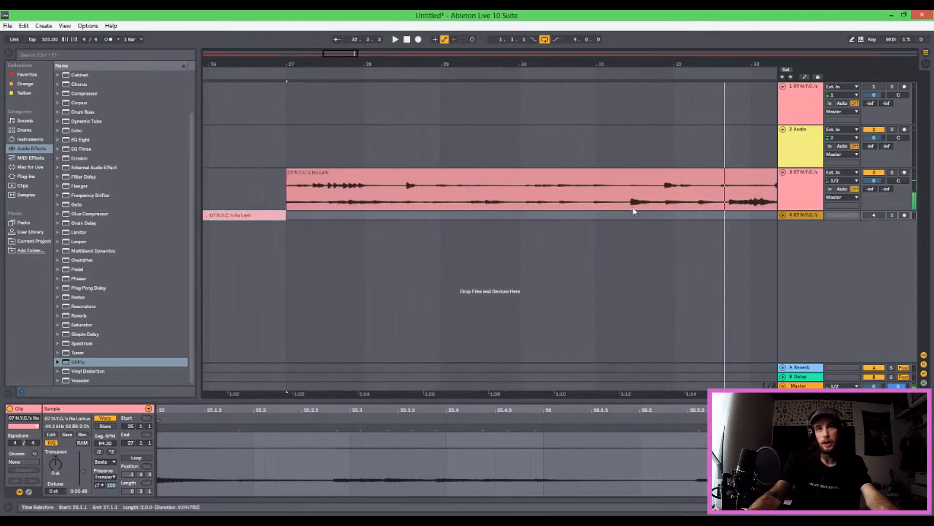
pyautogui.press('space')
pyautogui.click(638, 178)
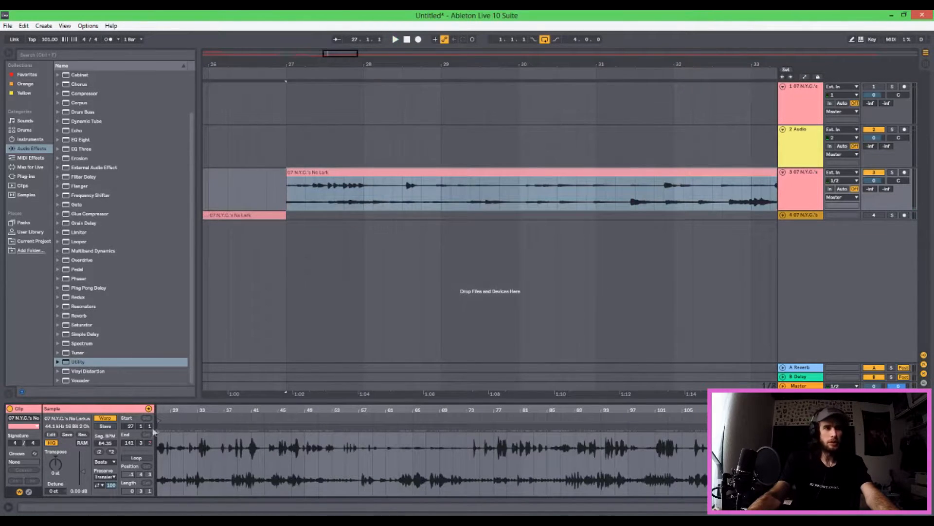
pyautogui.moveTo(340, 181); pyautogui.dragTo(626, 176)
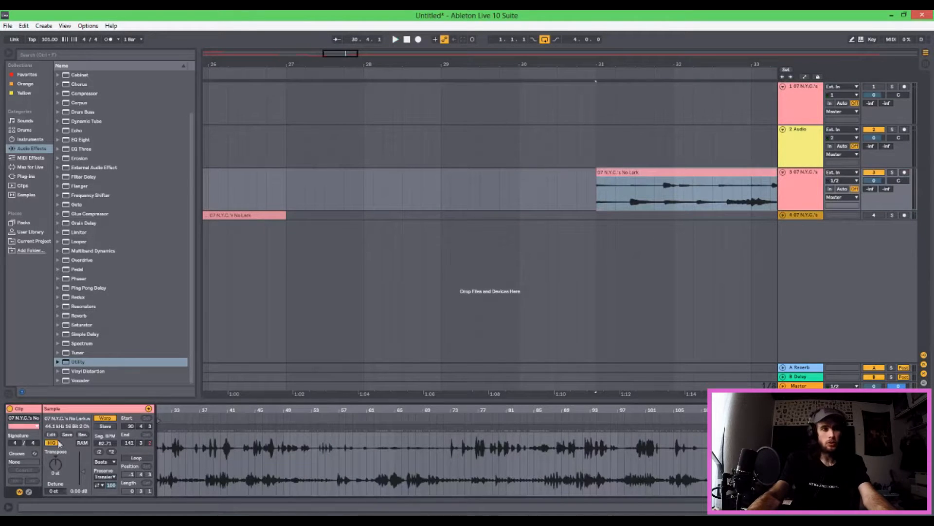
# - Set 1.1.1 at the first transient of the clip beginning near bar 31
pyautogui.moveTo(161, 406); pyautogui.dragTo(307, 407)
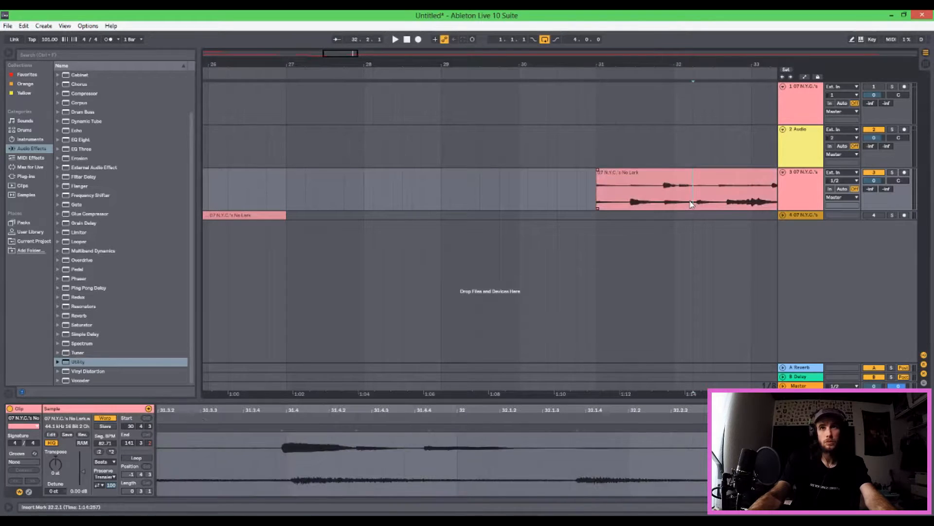
pyautogui.click(620, 181)
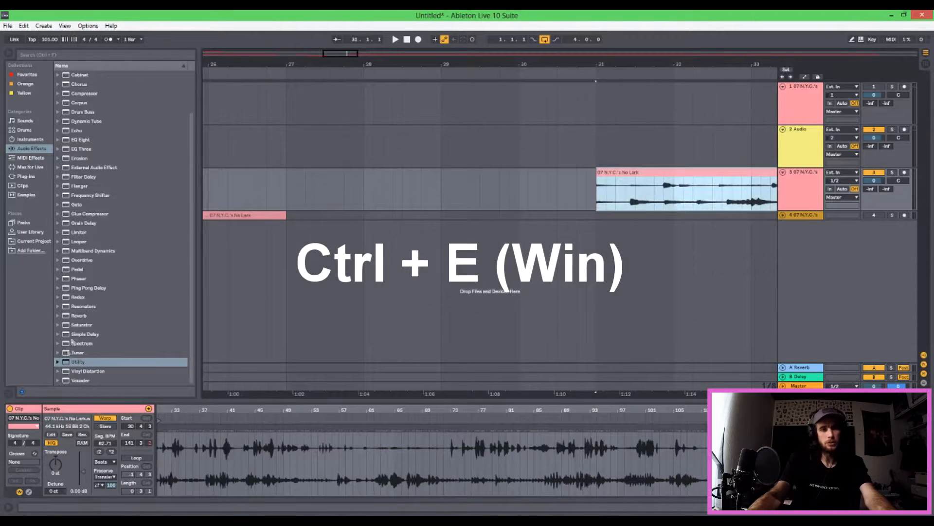
pyautogui.hotkey('ctrl', 'e')
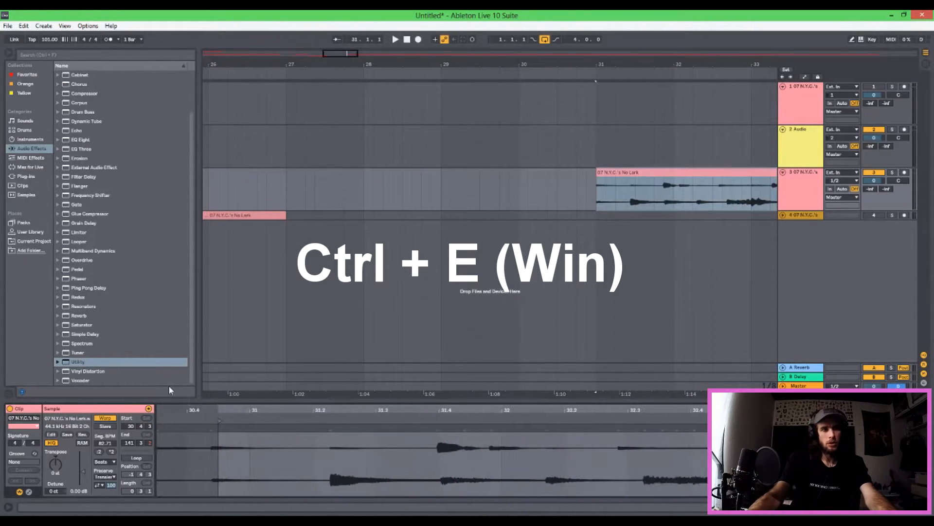
pyautogui.rightClick(213, 427)
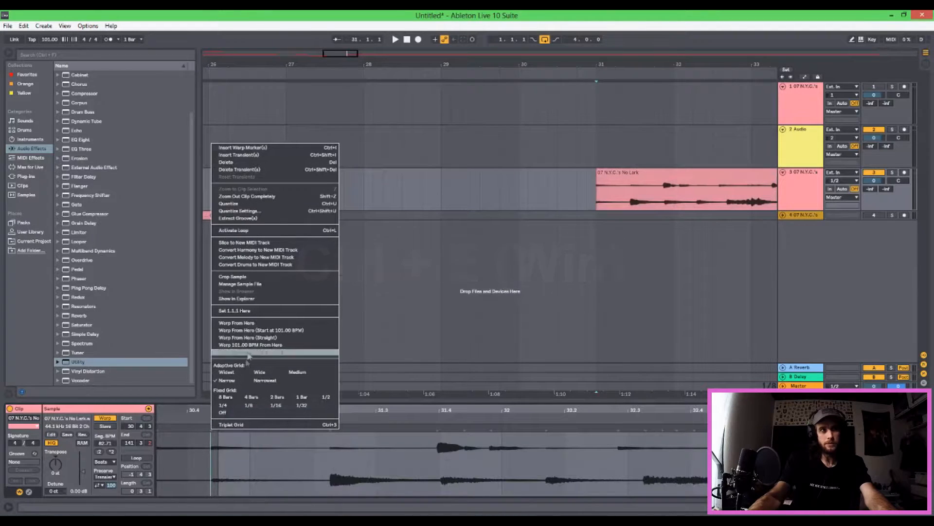
pyautogui.click(263, 310)
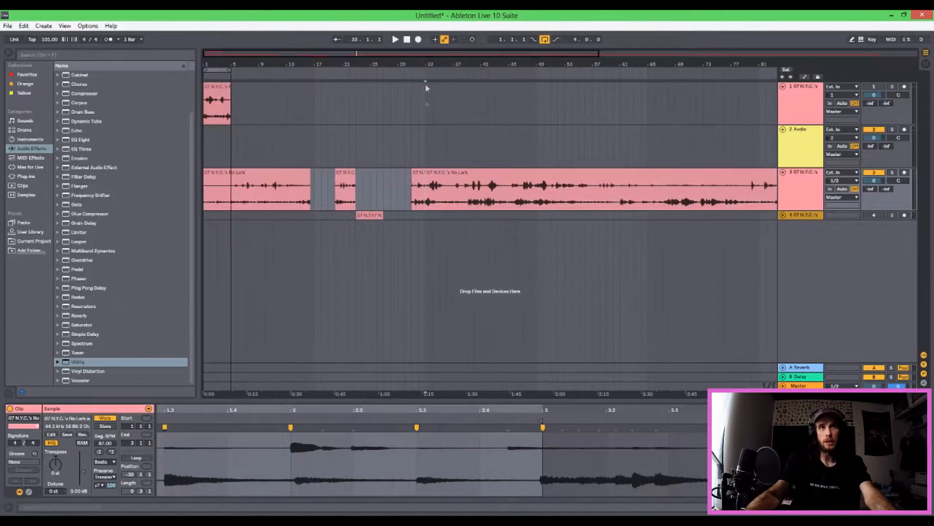
# - Move the two-bar clip at bar 31 to bar 1 of the fourth track
pyautogui.click(420, 177)
pyautogui.moveTo(419, 178); pyautogui.dragTo(209, 216)
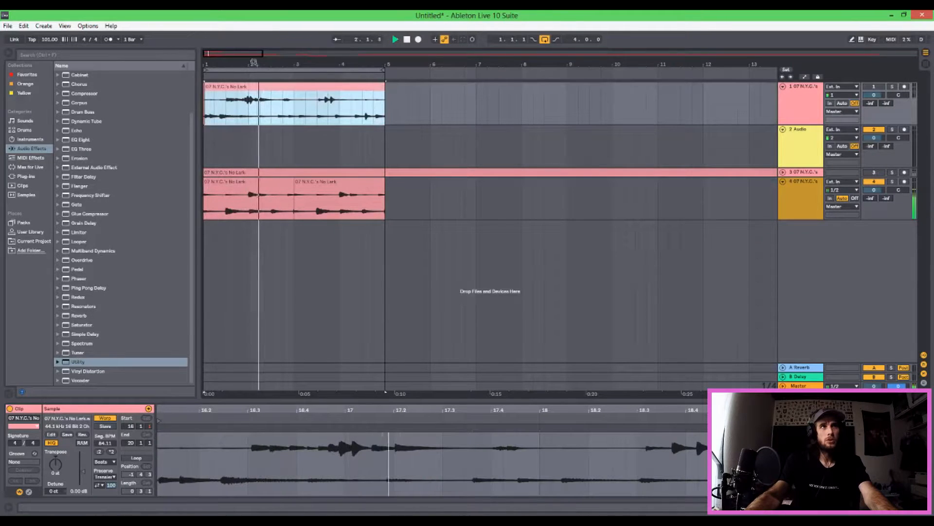
# - Duplicate the first four bars on the fourth track and extend the arrangement loop to bar 9
pyautogui.moveTo(254, 62)
pyautogui.mouseDown()
pyautogui.moveTo(265, 90)
pyautogui.moveTo(262, 46)
pyautogui.mouseUp()
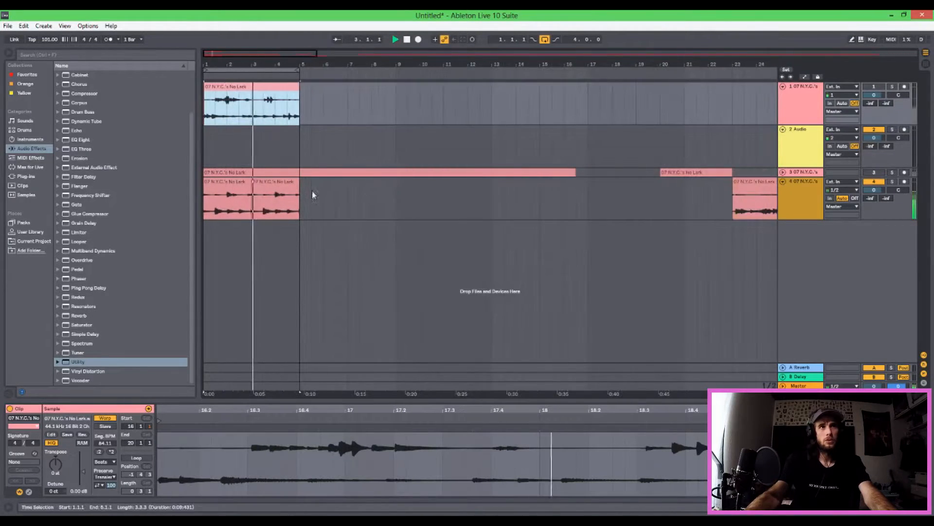
pyautogui.moveTo(313, 192); pyautogui.dragTo(168, 206)
pyautogui.hotkey('ctrl', 'd')
pyautogui.moveTo(300, 72); pyautogui.dragTo(396, 71)
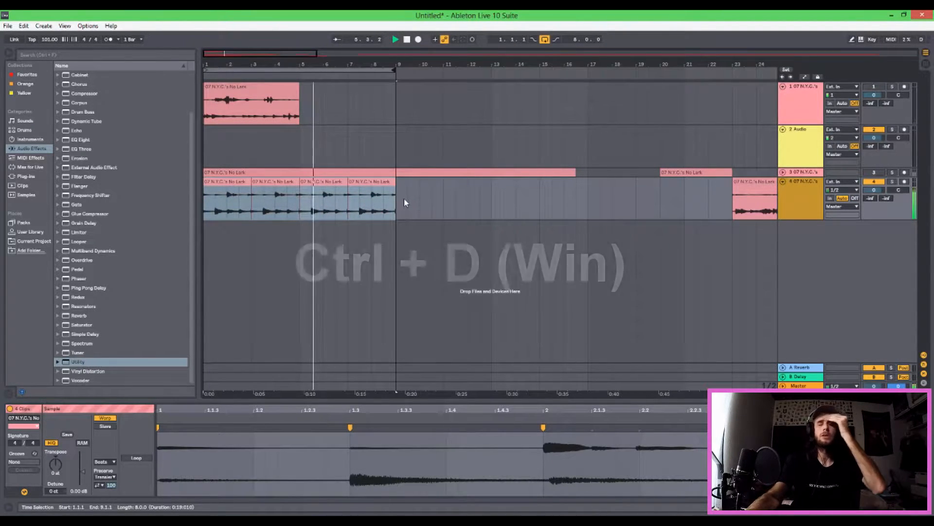
# - Group the first through fourth tracks
pyautogui.click(275, 91)
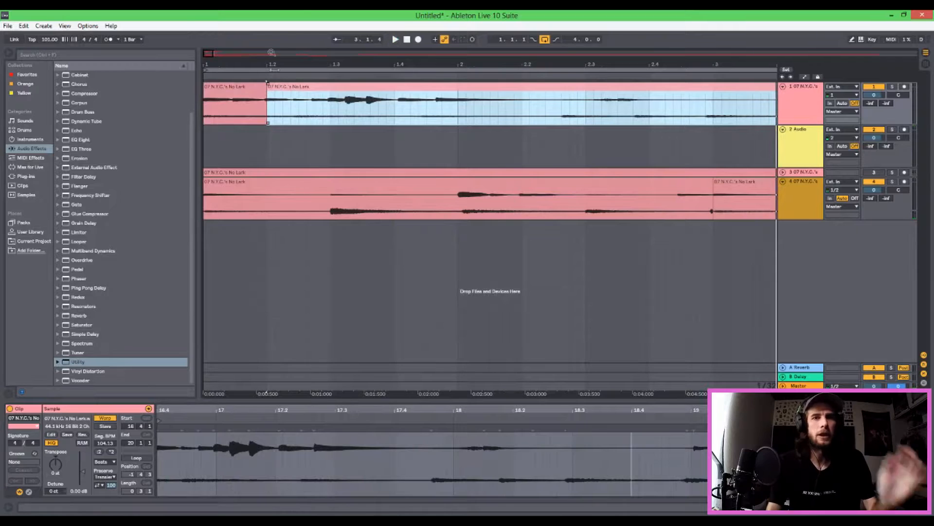
pyautogui.click(818, 203)
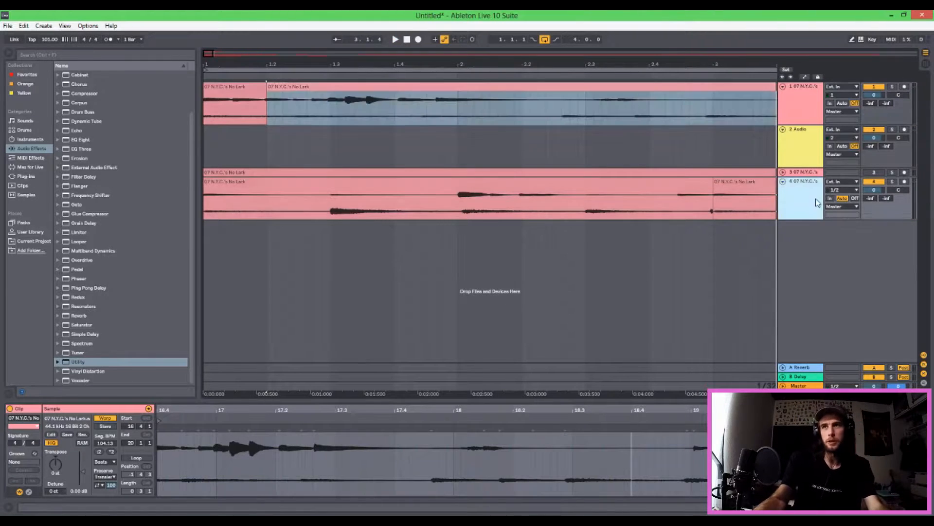
pyautogui.keyDown('shift'); pyautogui.click(818, 98); pyautogui.keyUp('shift')
pyautogui.hotkey('ctrl', 'g')
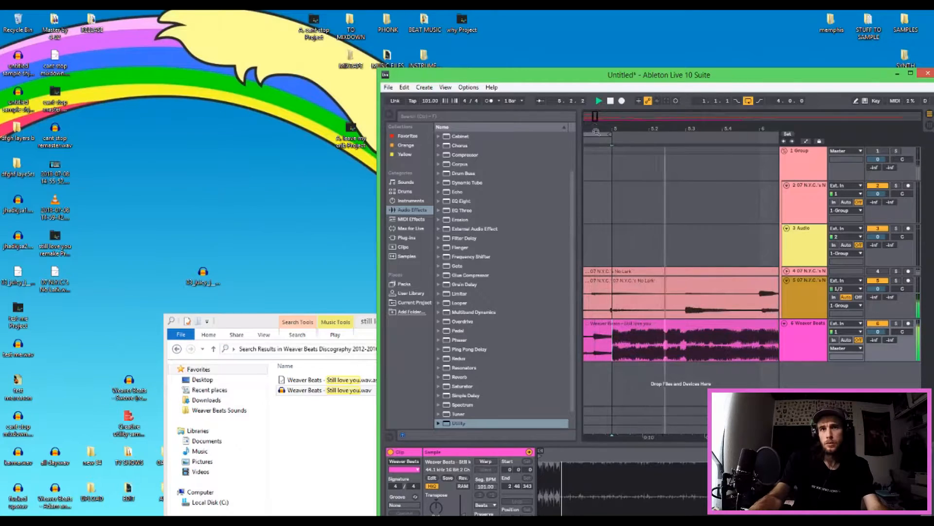
# - Delete the Weaver Beats reference clip from the sixth track
pyautogui.click(634, 360)
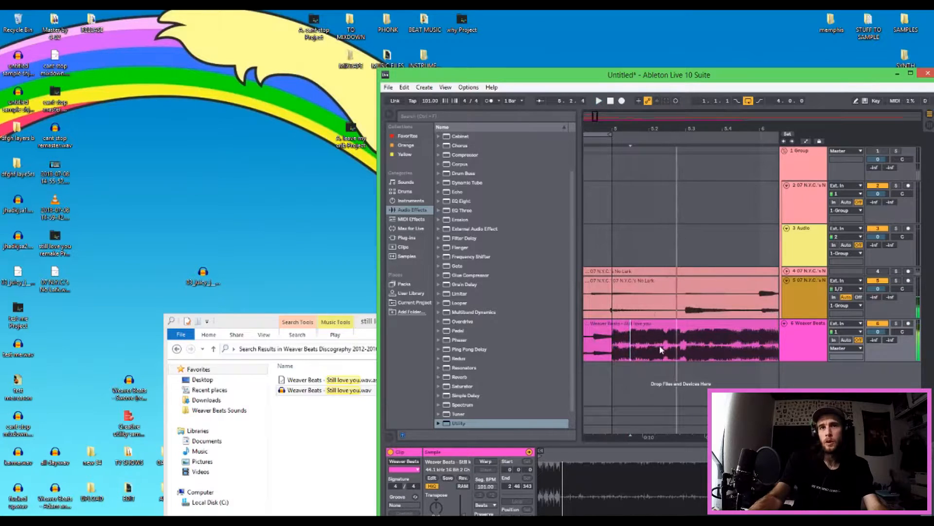
pyautogui.moveTo(647, 127); pyautogui.dragTo(629, 99)
pyautogui.click(652, 325)
pyautogui.press('Delete')
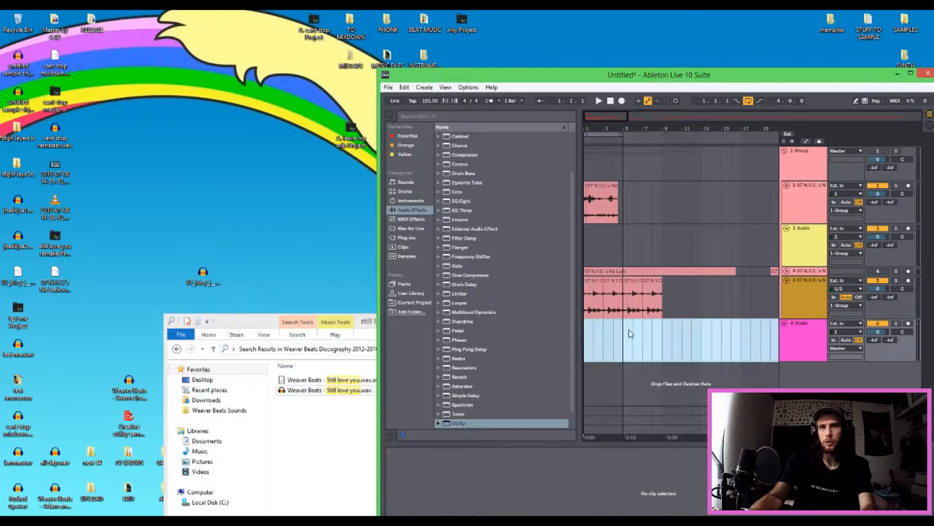
# - Audition the second track's sample clip together with the looped two-bar layer from bar 1
pyautogui.moveTo(589, 116); pyautogui.dragTo(601, 92)
pyautogui.moveTo(587, 129); pyautogui.dragTo(592, 176)
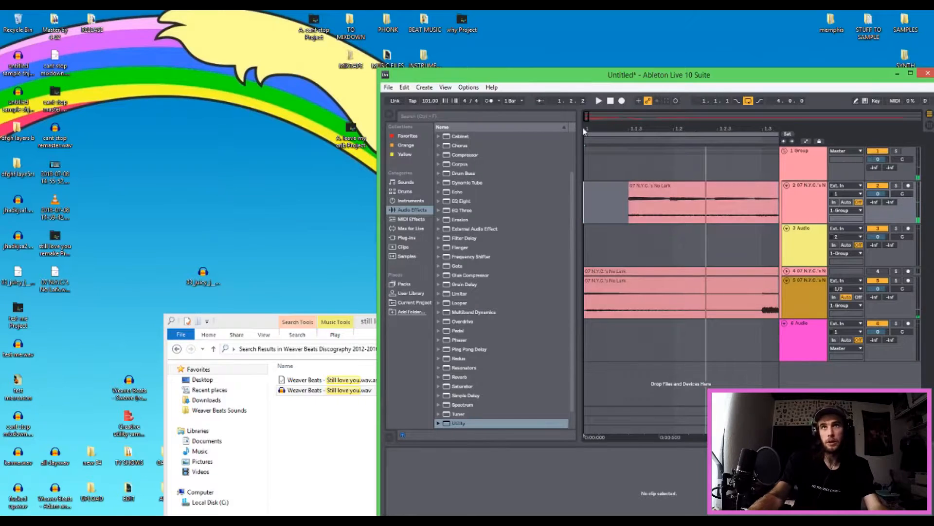
pyautogui.moveTo(617, 129); pyautogui.dragTo(617, 120)
pyautogui.press('space')
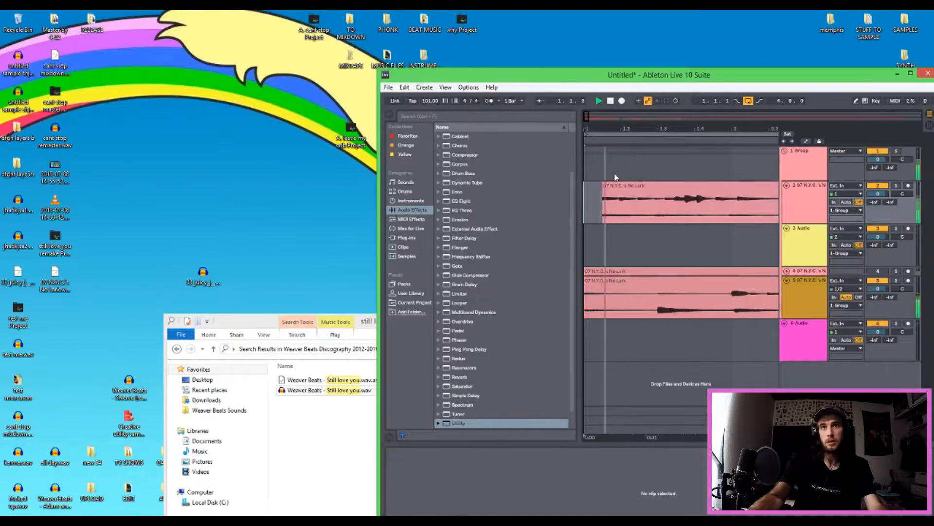
pyautogui.click(641, 184)
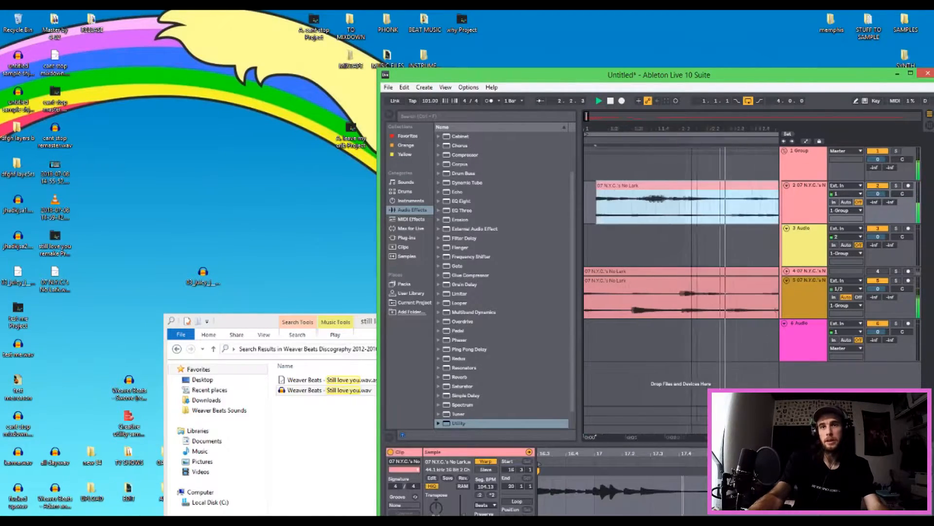
pyautogui.press('-')
pyautogui.click(711, 379)
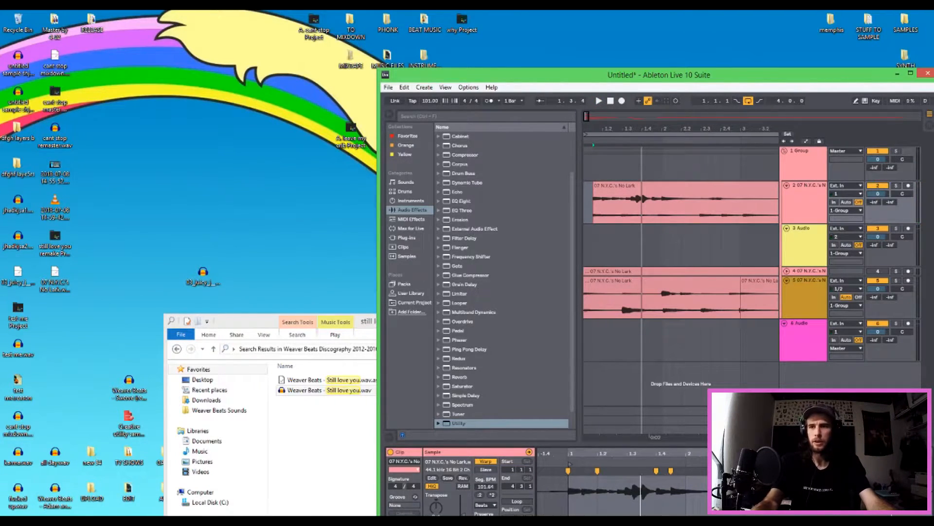
# - Reposition the warp markers in the second track's clip to align its transients with the looped layer, checking the timing by playback
pyautogui.press('space')
pyautogui.rightClick(647, 476)
pyautogui.click(691, 362)
pyautogui.moveTo(604, 470); pyautogui.dragTo(597, 470)
pyautogui.moveTo(670, 471)
pyautogui.mouseDown()
pyautogui.moveTo(686, 471)
pyautogui.moveTo(657, 471)
pyautogui.mouseUp()
pyautogui.doubleClick(649, 471)
pyautogui.press('space')
pyautogui.press('space')
pyautogui.moveTo(686, 471); pyautogui.dragTo(672, 471)
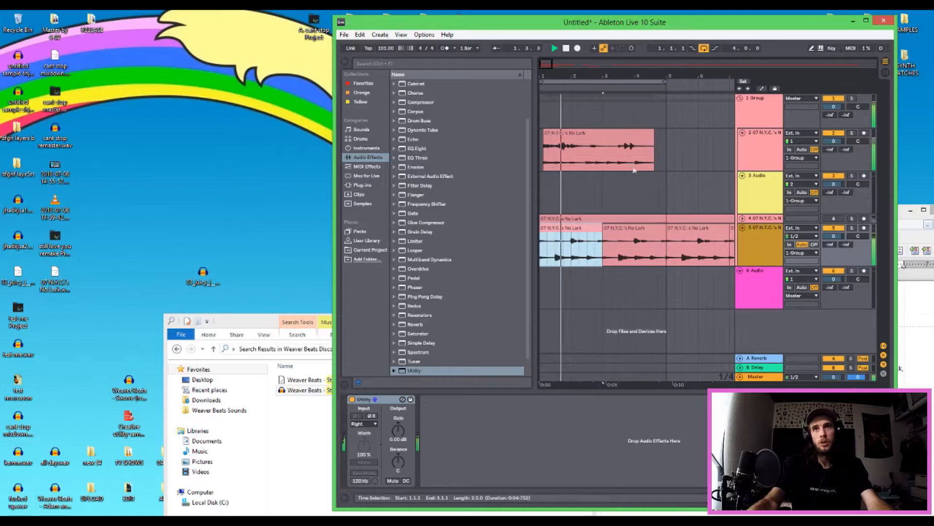
# - Fold the group track and open the Pro loops samples folder inside the desktop's SAMPLES folder in File Explorer
pyautogui.click(739, 99)
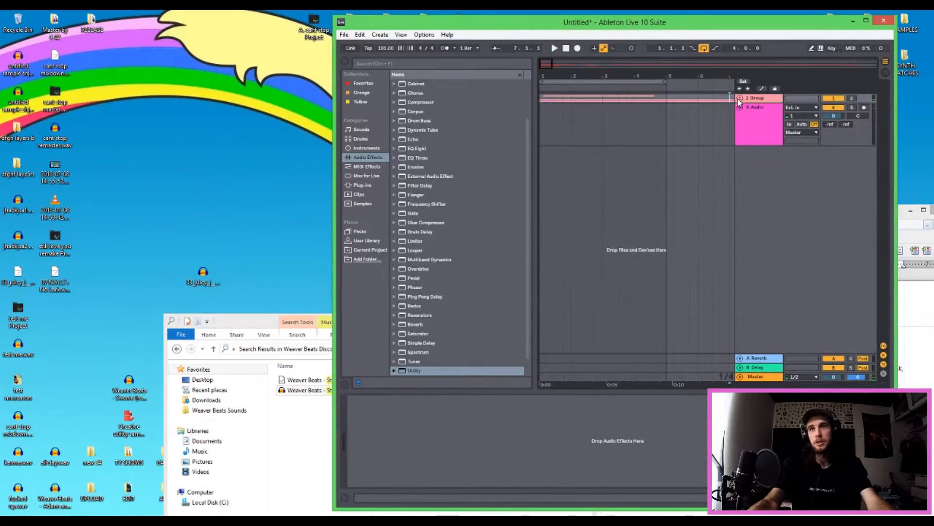
pyautogui.moveTo(840, 18); pyautogui.dragTo(718, 34)
pyautogui.doubleClick(906, 22)
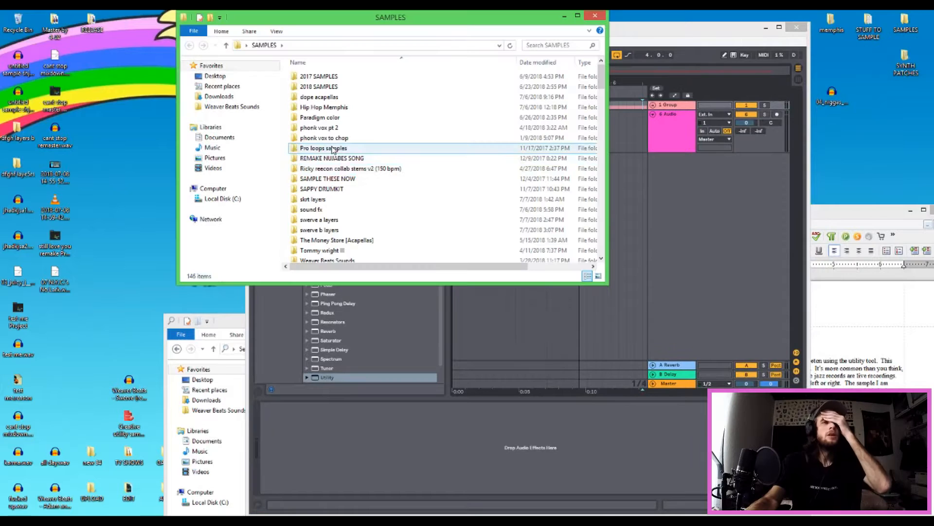
pyautogui.doubleClick(332, 149)
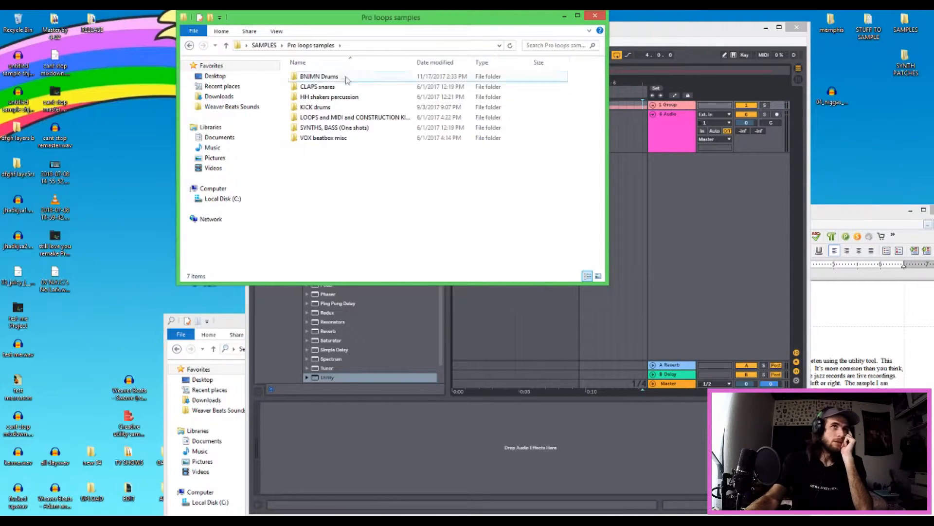
# - Browse to the Sinh DrumLoops folder and place loop10 95bpm on a new audio track at bar 1 in Ableton Live
pyautogui.click(317, 109)
pyautogui.doubleClick(317, 118)
pyautogui.moveTo(389, 17); pyautogui.dragTo(831, 91)
pyautogui.doubleClick(763, 262)
pyautogui.moveTo(766, 253); pyautogui.dragTo(455, 168)
# - Set the drum loop clip's segment tempo to 95 BPM and change its transient loop mode while the arrangement plays
pyautogui.doubleClick(514, 180)
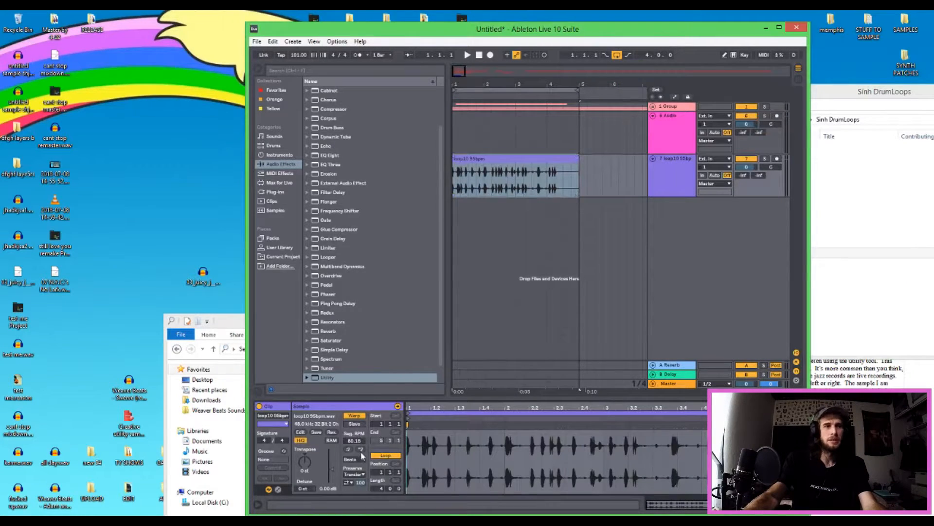
pyautogui.press('Return')
pyautogui.press('space')
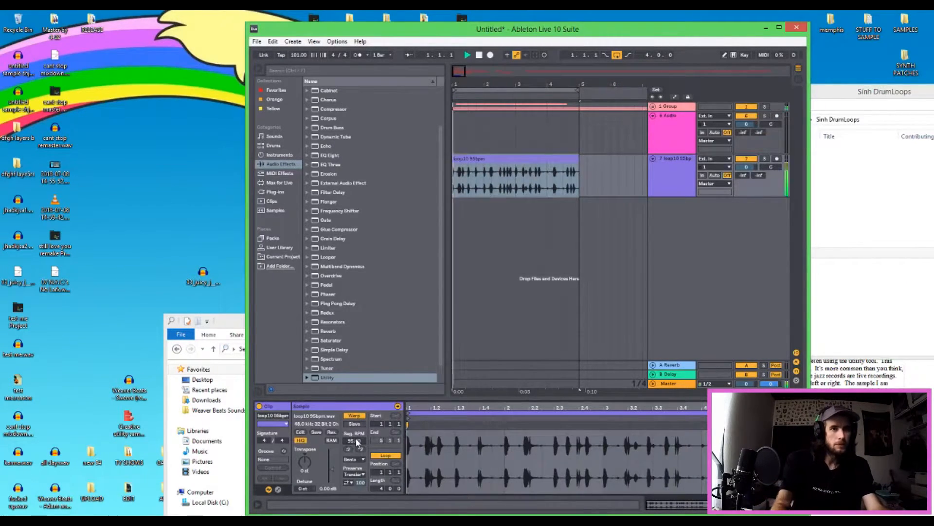
pyautogui.click(349, 482)
pyautogui.click(347, 496)
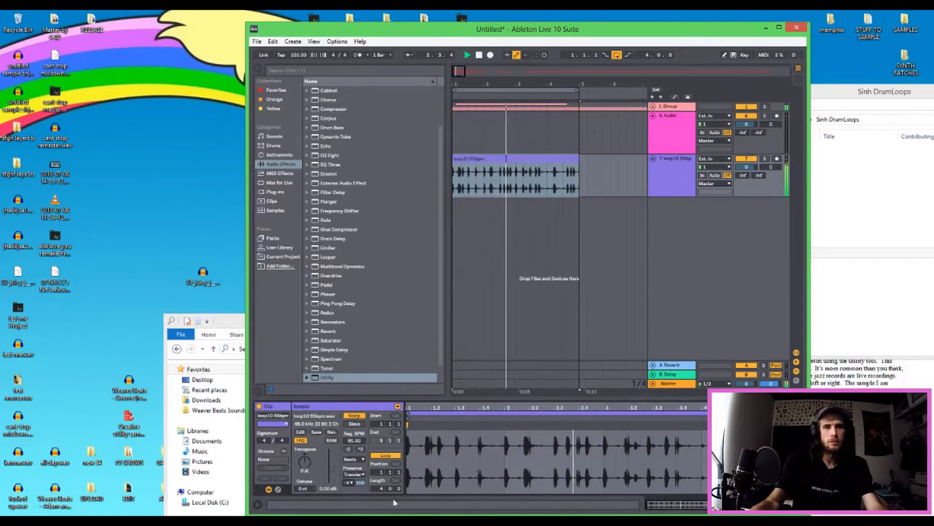
# - Add a Simple Delay to the drum loop track in the Session View and check the devices on the Reverb and Delay return tracks
pyautogui.press('Tab')
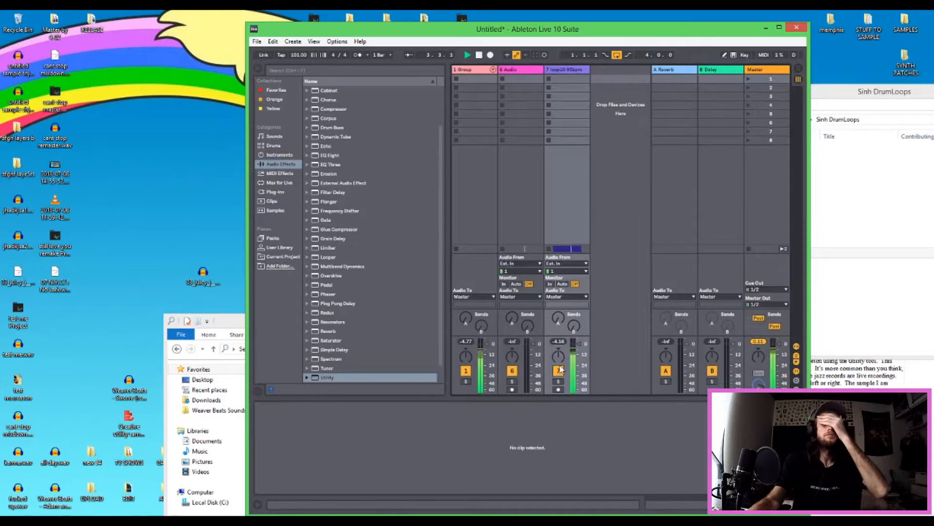
pyautogui.scroll(-2, 373, 238)
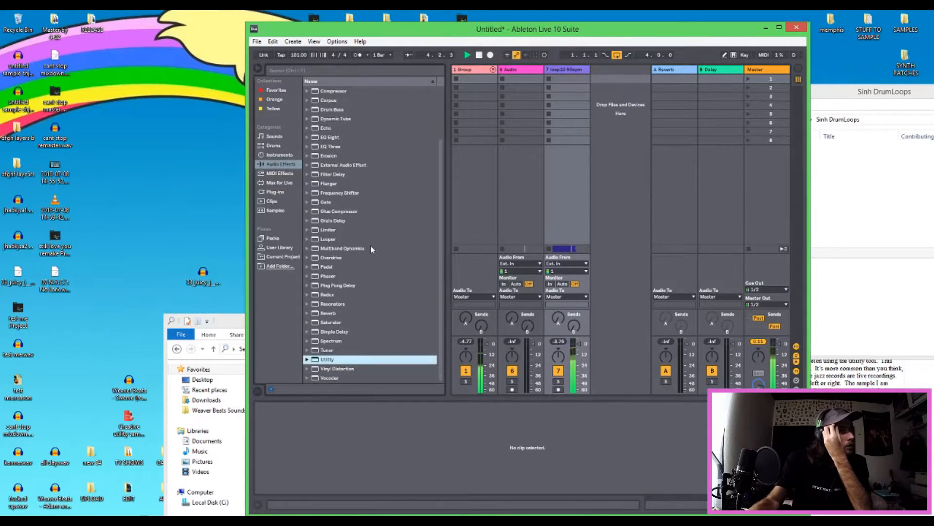
pyautogui.moveTo(336, 332); pyautogui.dragTo(567, 107)
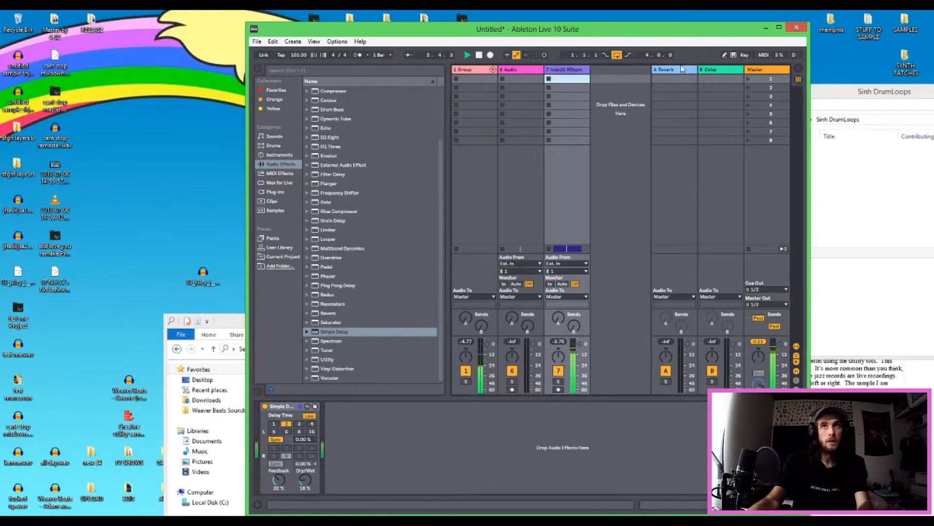
pyautogui.click(682, 69)
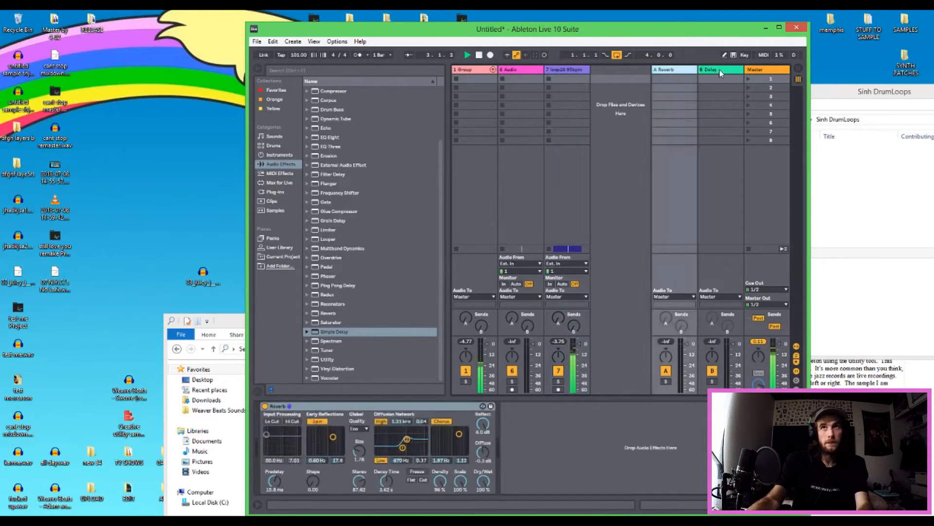
pyautogui.click(719, 69)
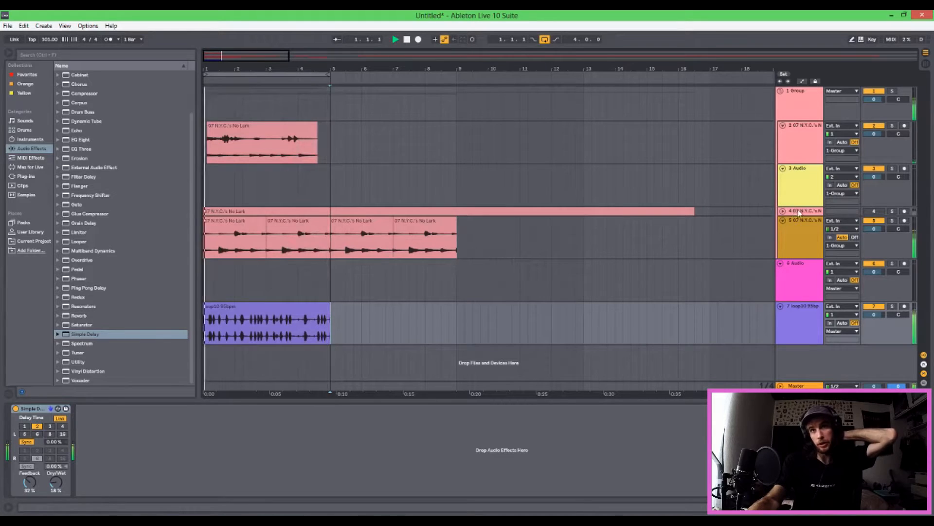
# - Unfold the fourth track and mark bar 7 in its long sample clip as the cut point
pyautogui.click(782, 210)
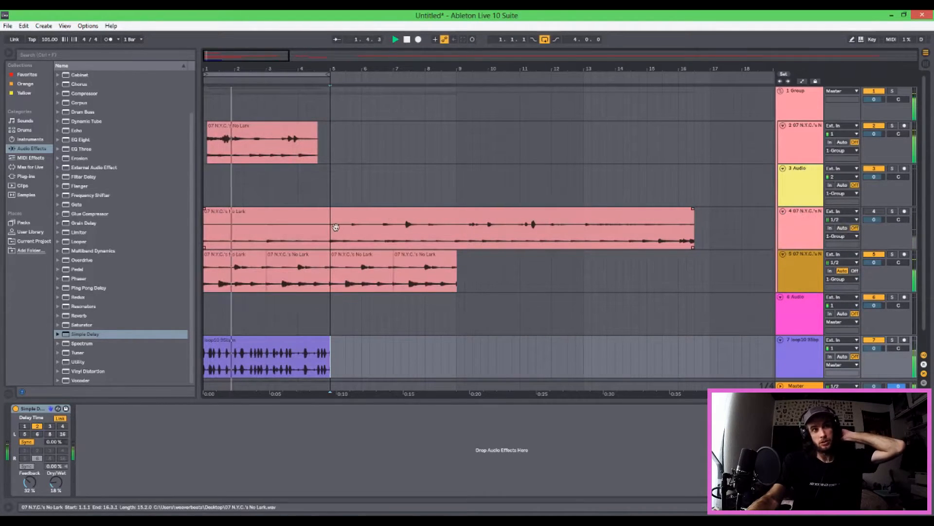
pyautogui.click(333, 242)
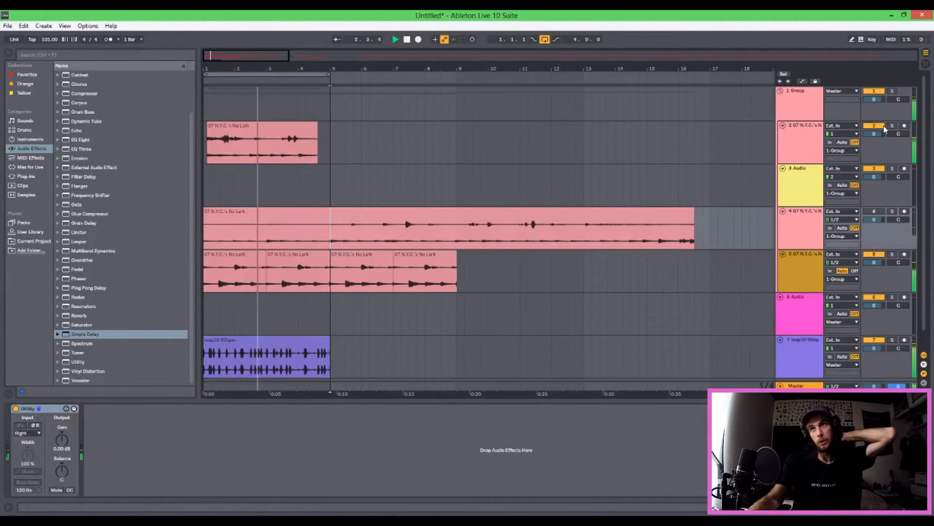
pyautogui.click(395, 243)
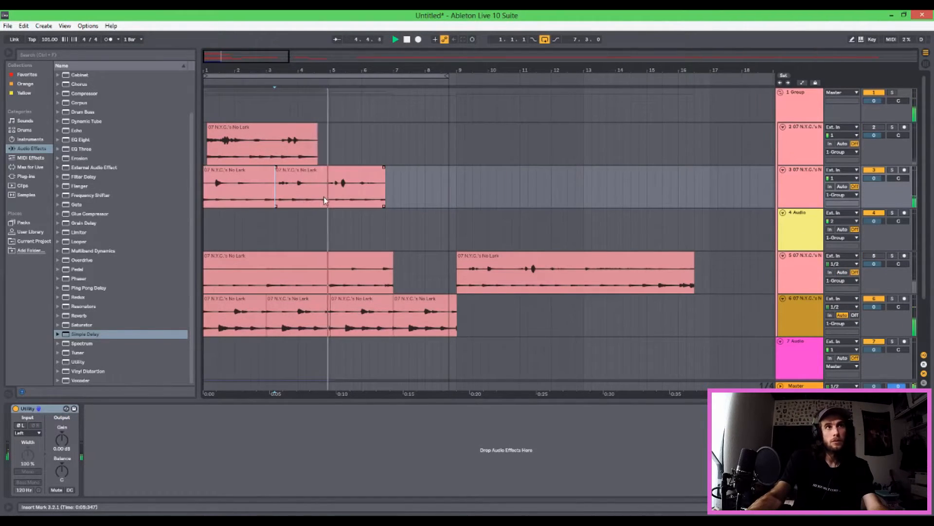
# - Split the sample clip on the third track into shorter slices, with one cut at bar 6
pyautogui.hotkey('ctrl', 'e')
pyautogui.click(362, 191)
pyautogui.hotkey('ctrl', 'e')
pyautogui.click(369, 180)
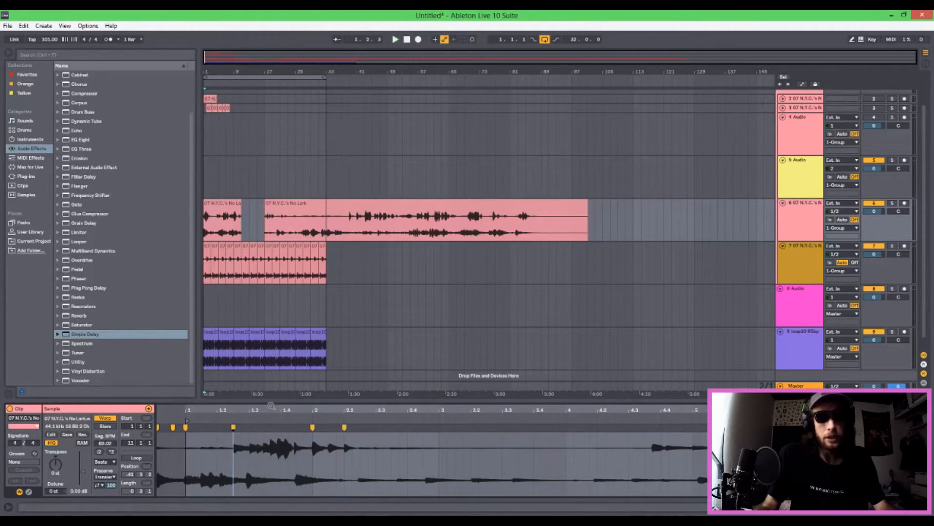
# - Audition the sixth track's chopped sample, undo the first slice edit and move a two-beat slice back to bar 23
pyautogui.press('space')
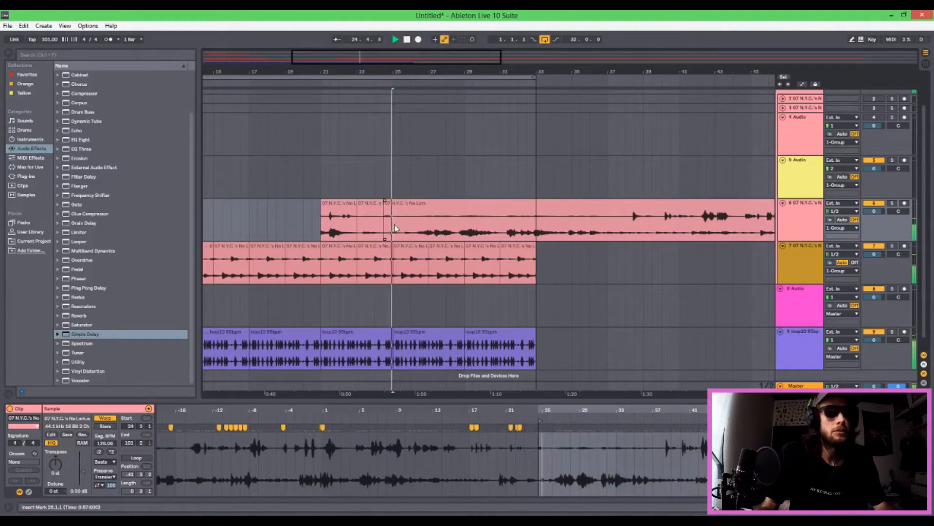
pyautogui.click(375, 217)
pyautogui.moveTo(362, 215); pyautogui.dragTo(348, 215)
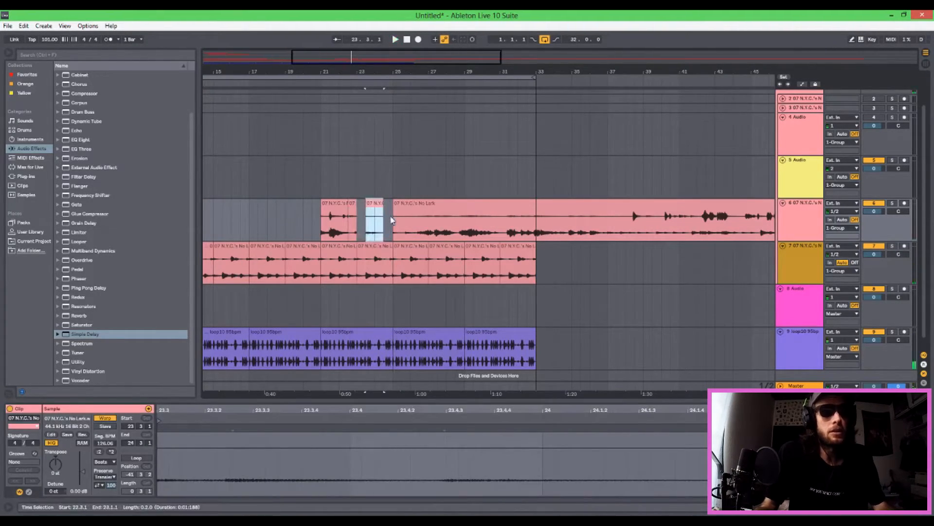
pyautogui.hotkey('ctrl', 'z')
pyautogui.moveTo(388, 205); pyautogui.dragTo(360, 202)
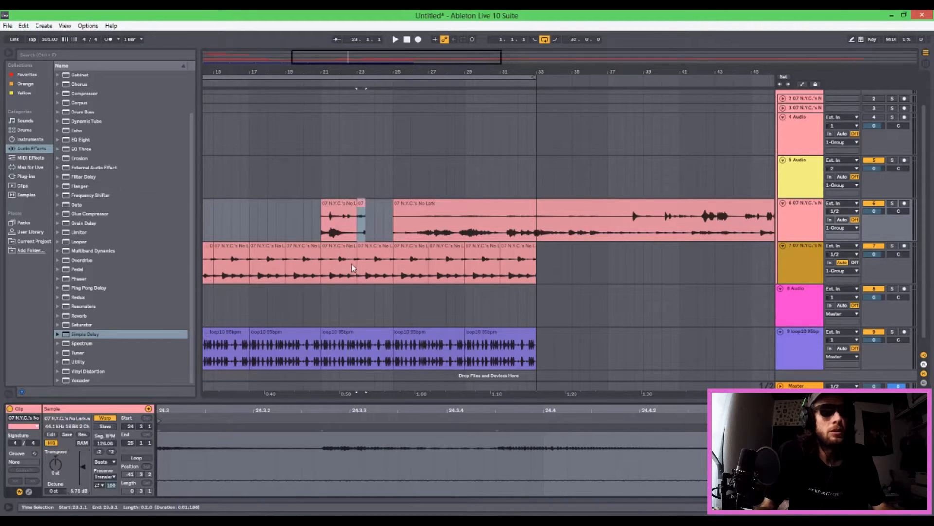
# - Play the arrangement from bar 21 and add a warp marker at 27.3.3 in the sixth track's sample clip
pyautogui.click(324, 224)
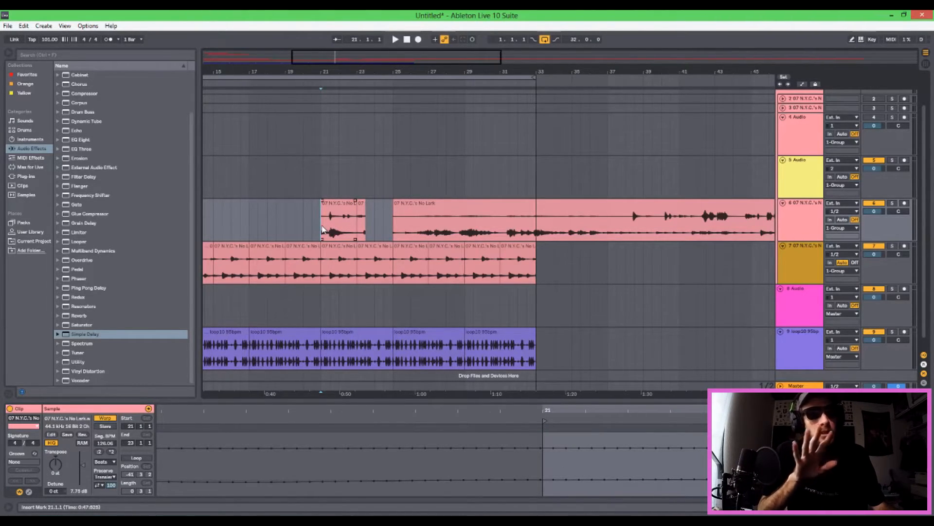
pyautogui.press('space')
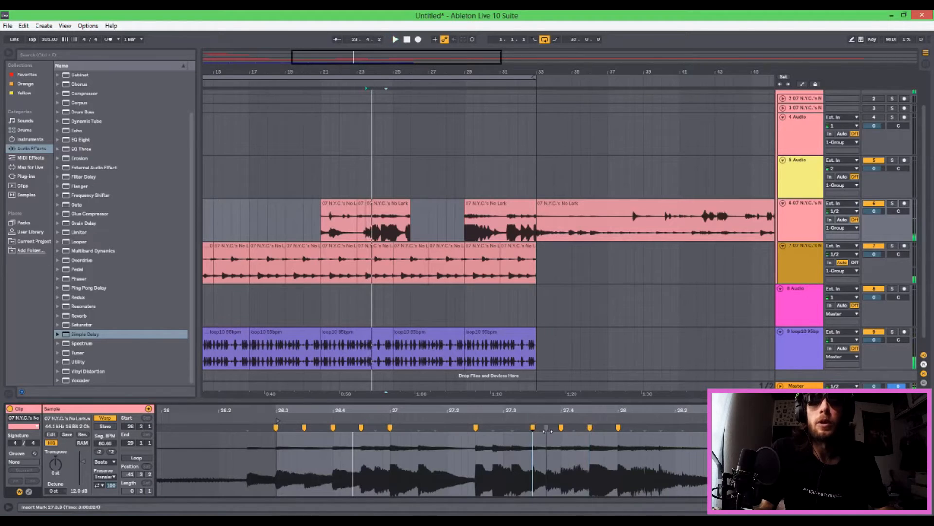
pyautogui.doubleClick(546, 429)
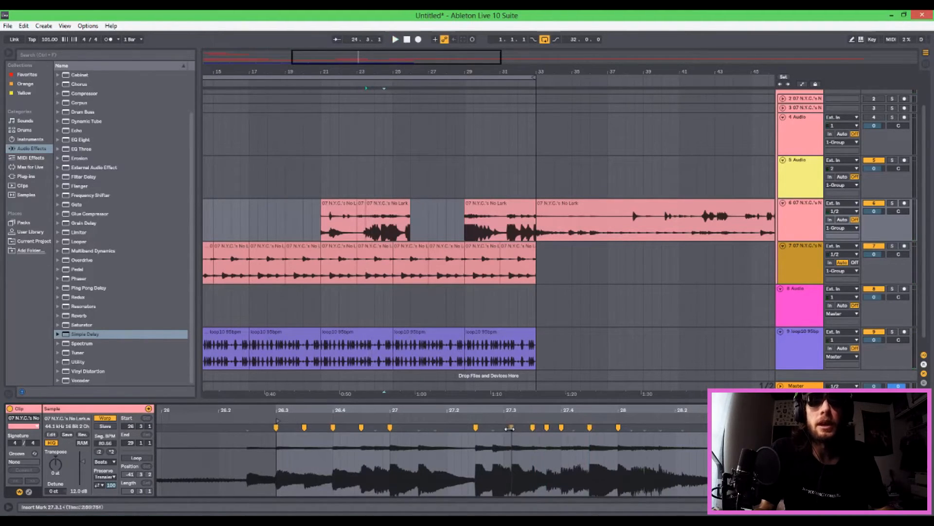